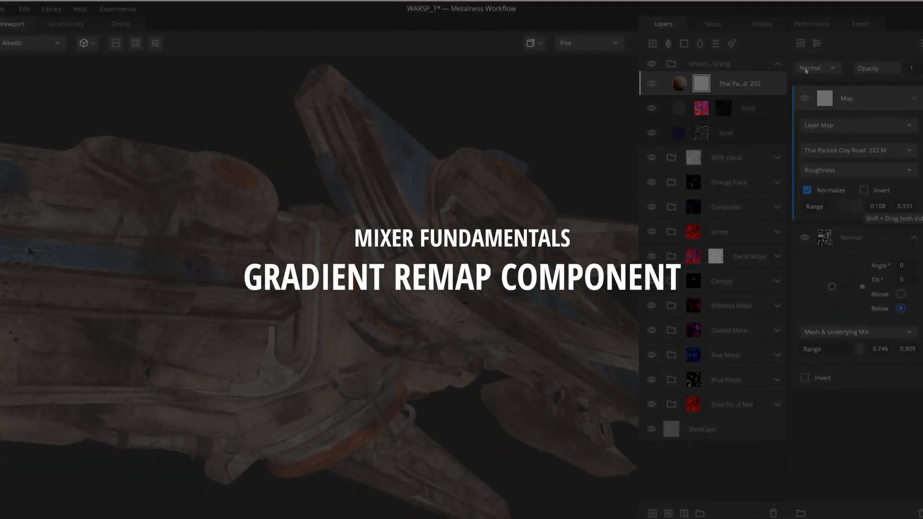
Step: Set the Solid layer's blend to Multiply and raise the low end of its Roughness range
click(814, 68)
click(814, 96)
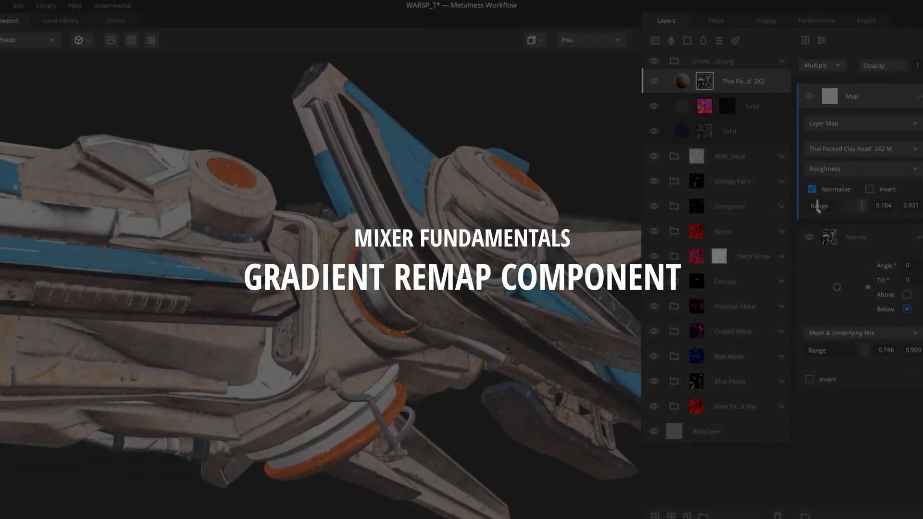
drag(813, 206, 835, 211)
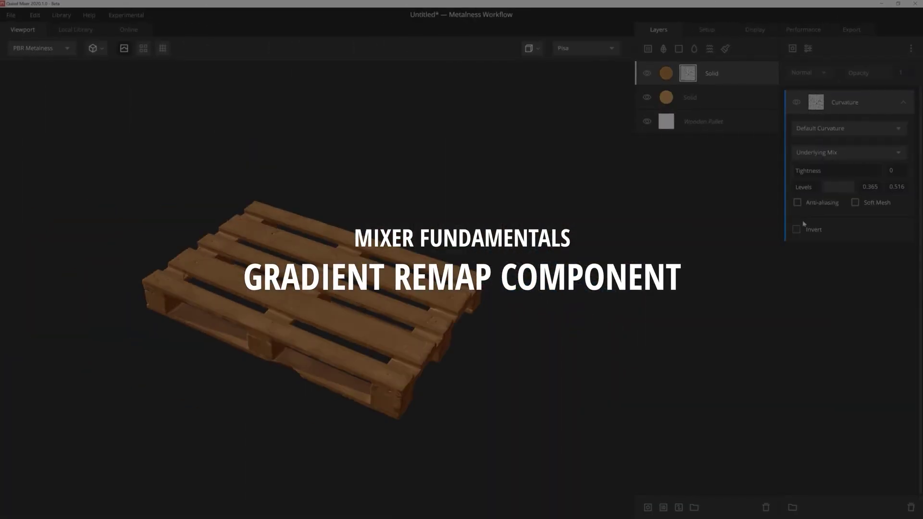
click(798, 230)
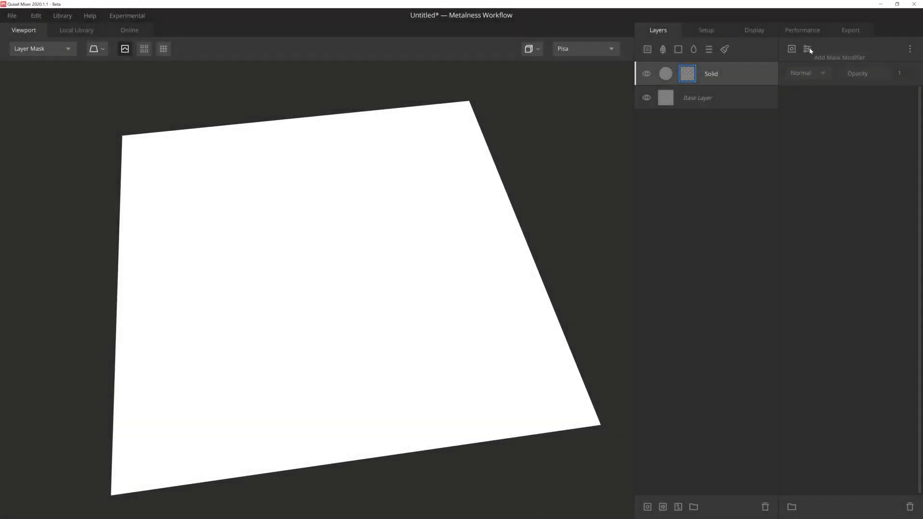
Step: Undo a first Gradient Remap and switch the mask type to Worley 1 noise
click(807, 50)
click(832, 127)
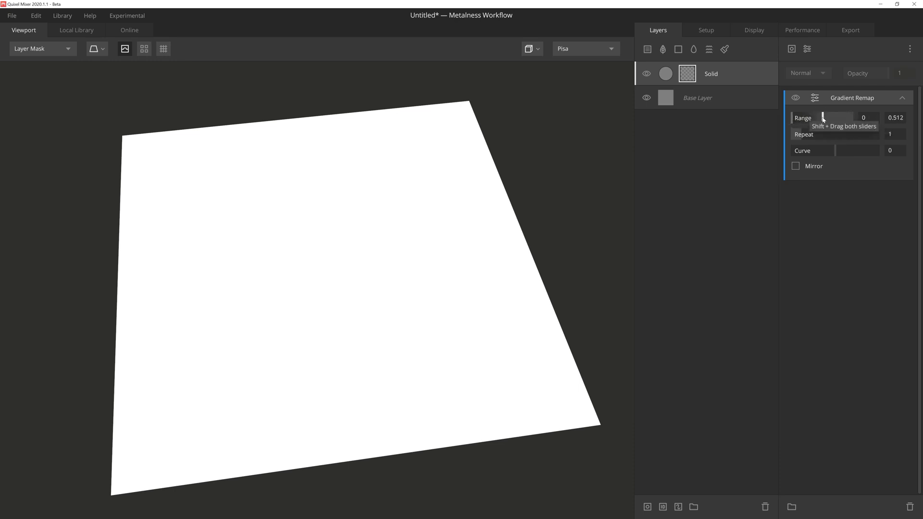
key(ctrl+z)
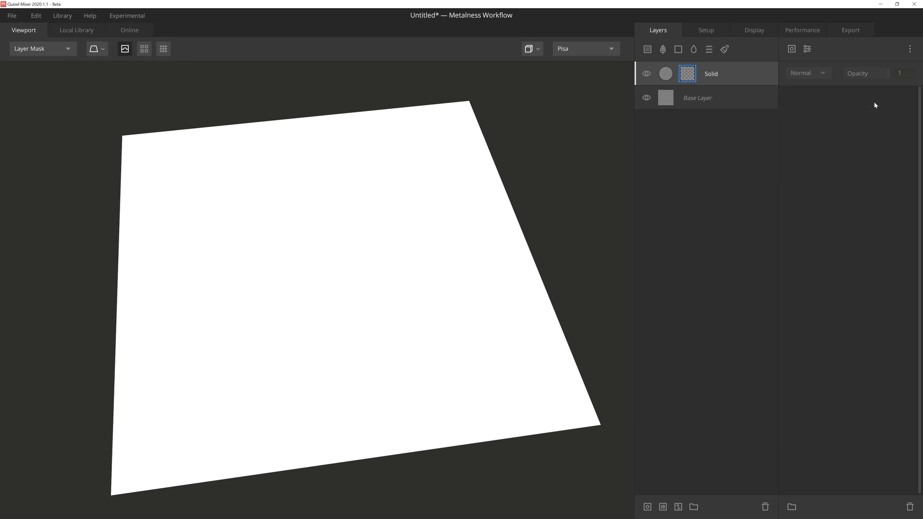
click(792, 50)
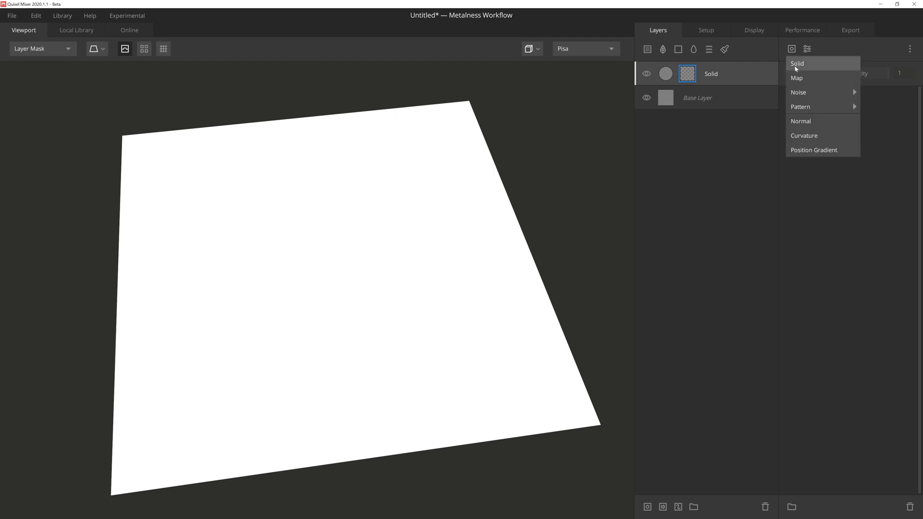
mouse_move(824, 91)
click(881, 121)
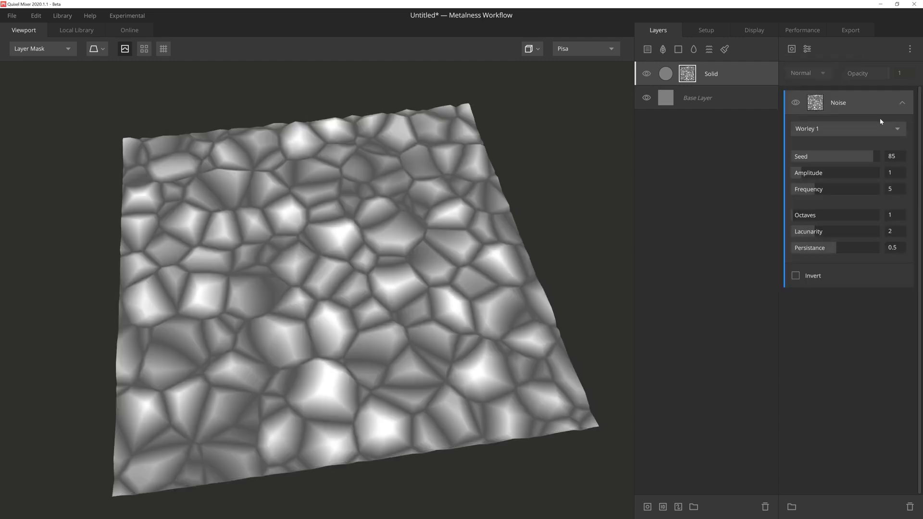
Step: Add a Gradient Remap with Range 0.028–0.968, testing Repeat and Mirror, then resetting them
click(807, 49)
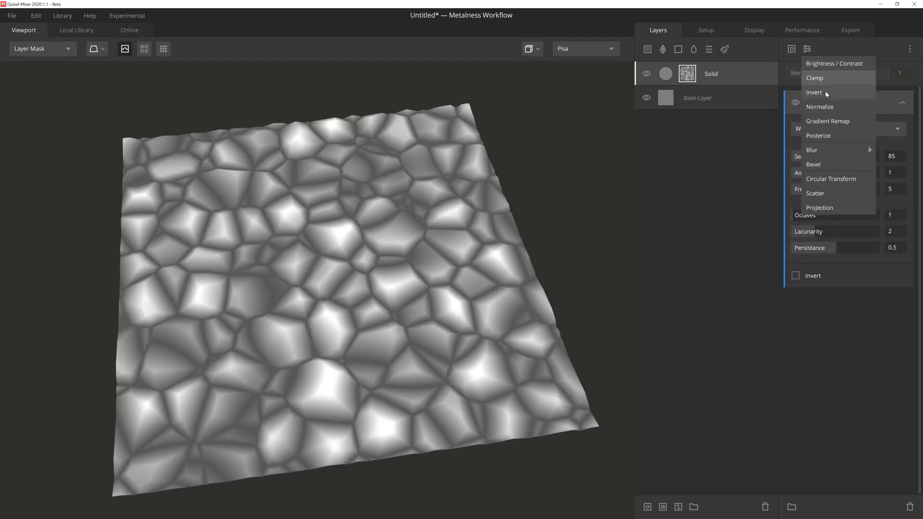
click(829, 123)
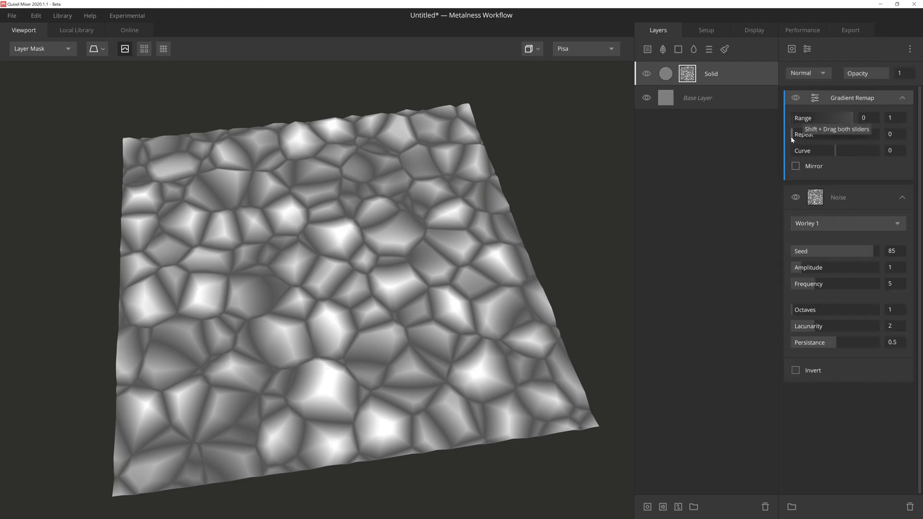
mouse_move(794, 123)
mouse_down()
mouse_move(818, 122)
mouse_move(794, 121)
mouse_up()
mouse_move(851, 119)
mouse_down()
mouse_move(831, 120)
mouse_move(853, 120)
mouse_up()
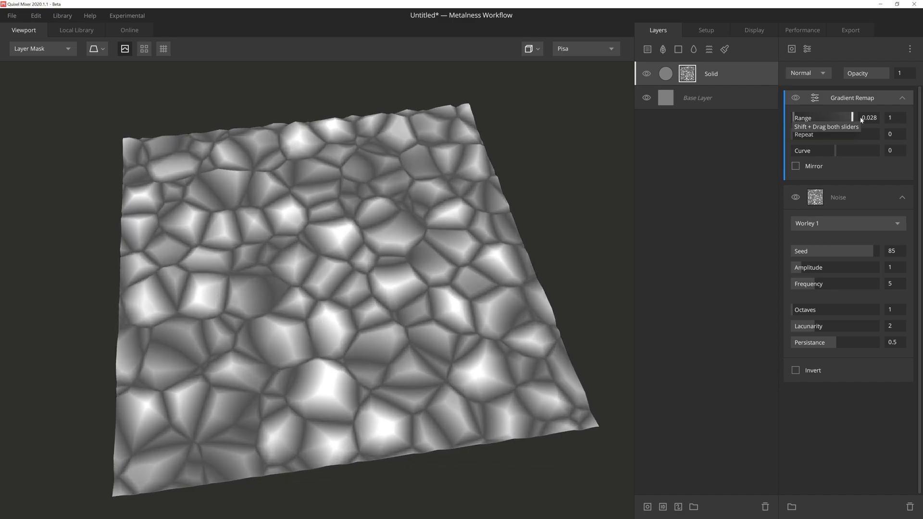
drag(796, 137, 839, 153)
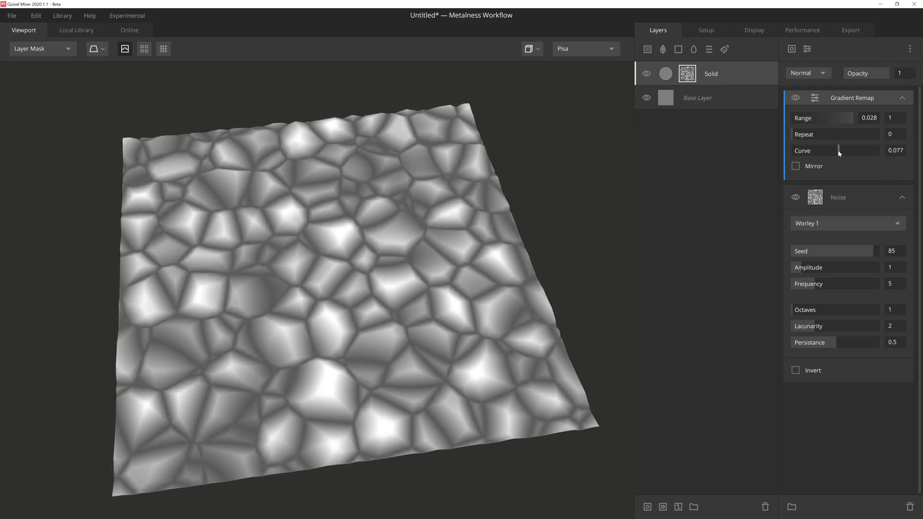
click(795, 165)
click(795, 165)
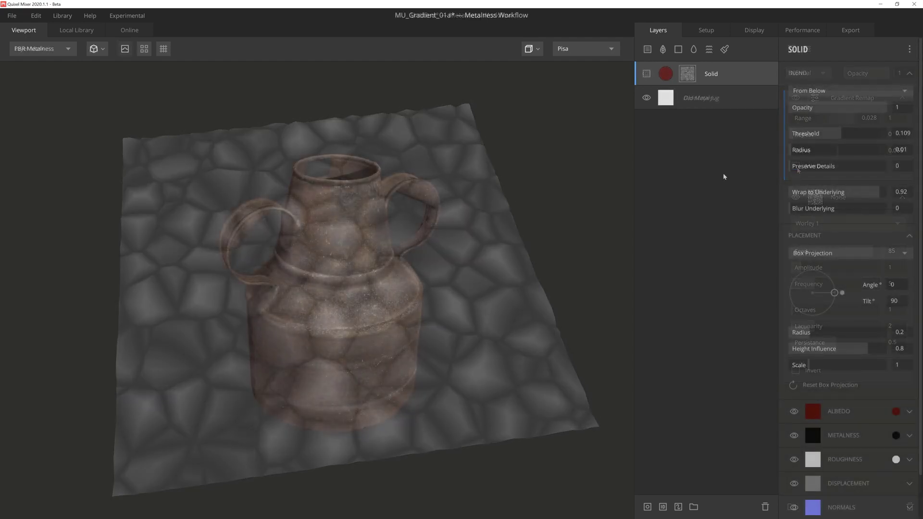
Step: Make the red Solid layer visible on the jug and view its mask stack in greyscale
click(646, 74)
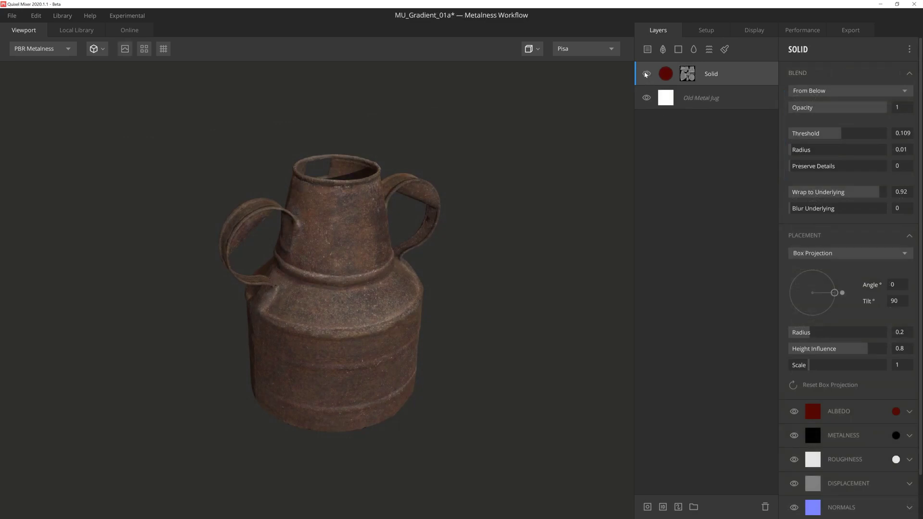
click(687, 74)
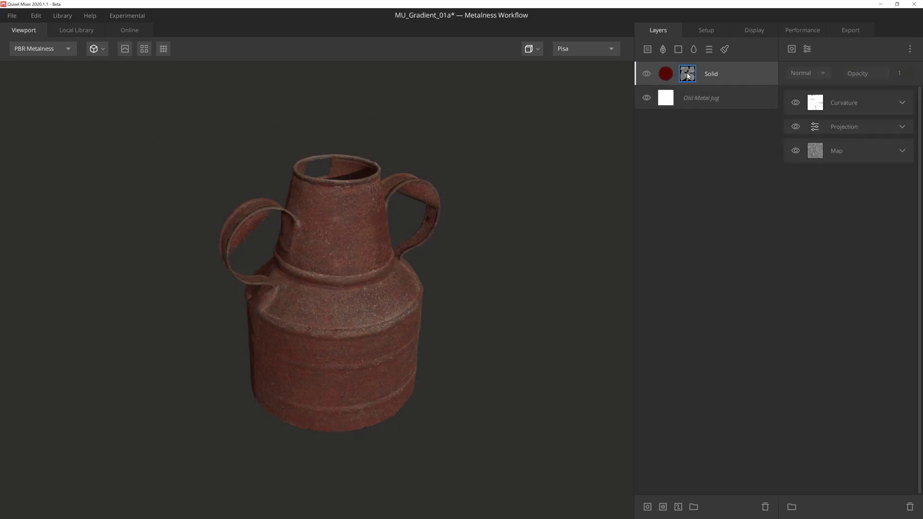
alt+click(688, 74)
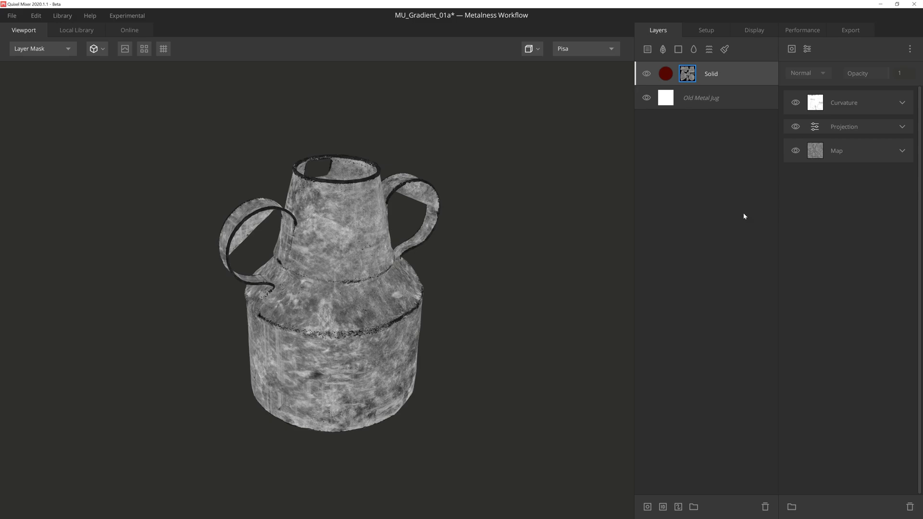
Step: Add a Gradient Remap to the jug's mask and narrow its Range to 0.456–0.528
click(810, 49)
click(831, 123)
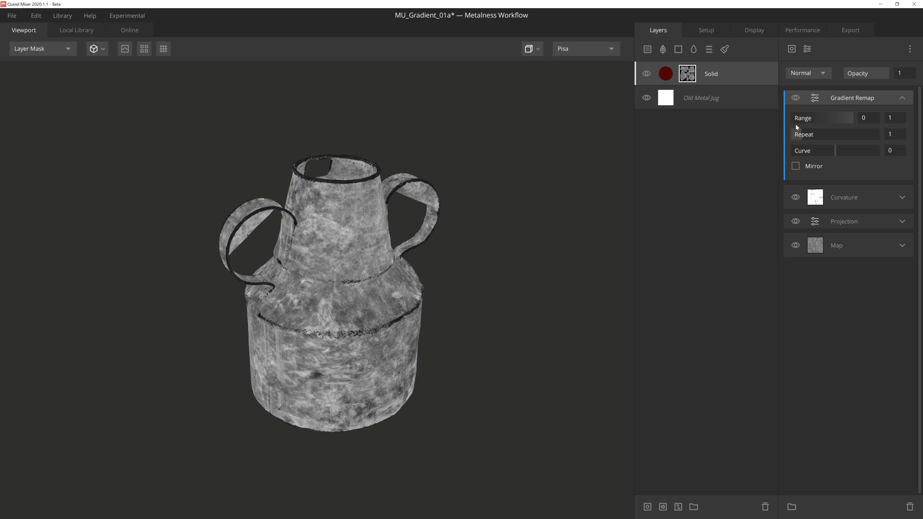
drag(794, 123, 773, 125)
drag(852, 119, 873, 120)
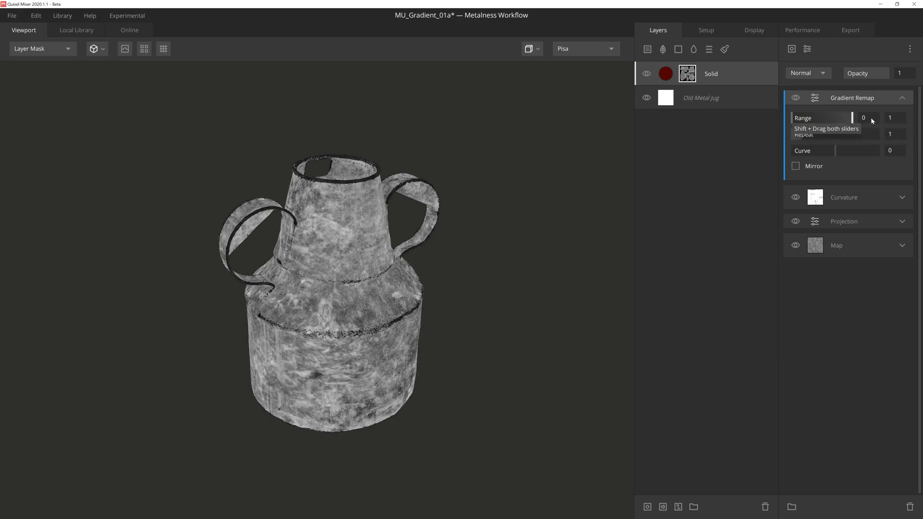
drag(852, 119, 820, 120)
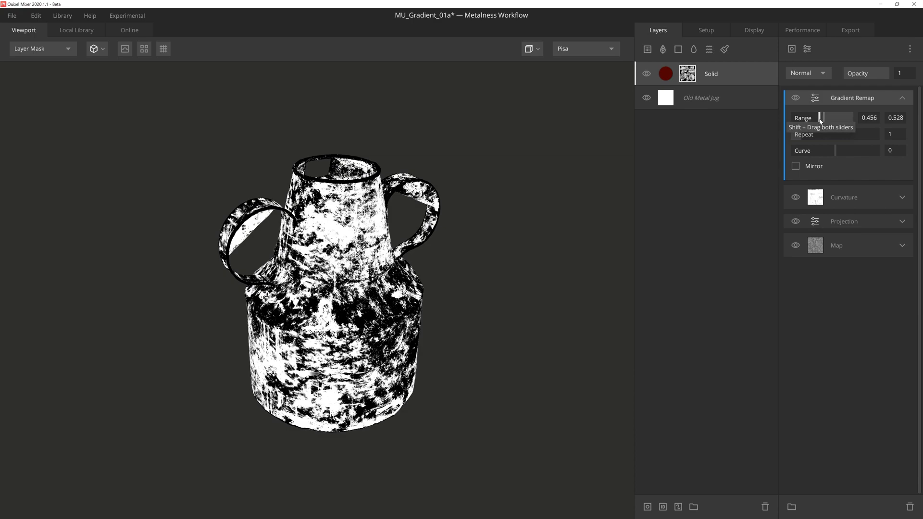
drag(598, 241, 576, 231)
Step: Toggle the Gradient Remap to compare, then slide the whole Range up to 0.643–0.714
click(795, 98)
click(795, 98)
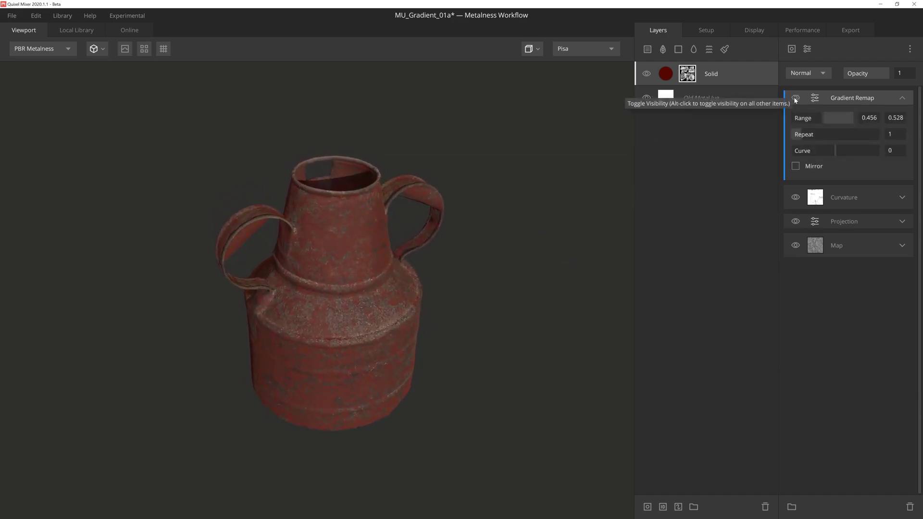
click(795, 98)
click(796, 98)
mouse_move(820, 118)
shift+mouse_down()
mouse_move(835, 120)
mouse_move(820, 117)
shift+mouse_up()
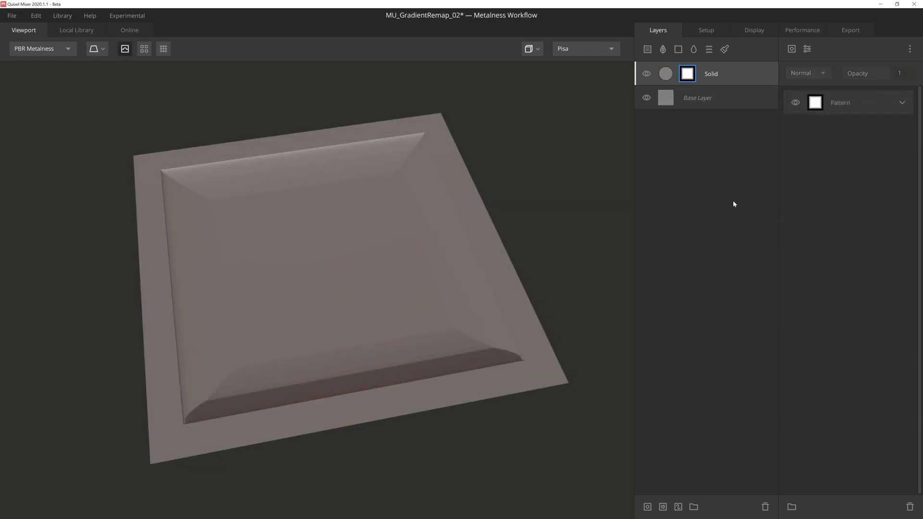
Step: View the Square Pattern mask in greyscale and expand its Bevel 0.323, Curve 0.707 settings
key(m)
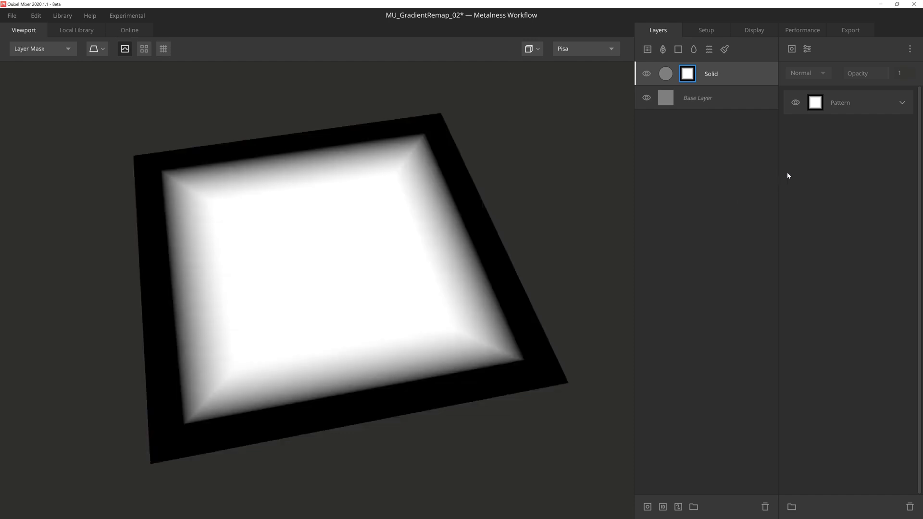
click(901, 102)
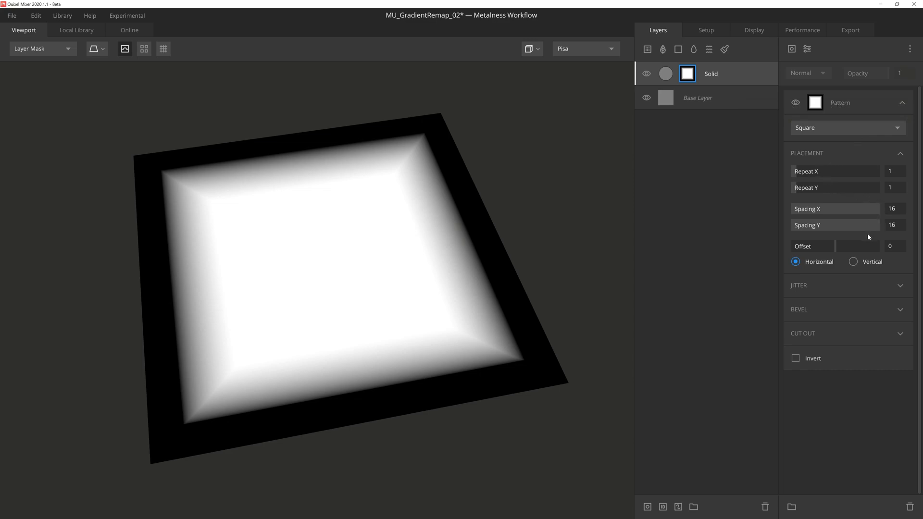
click(887, 309)
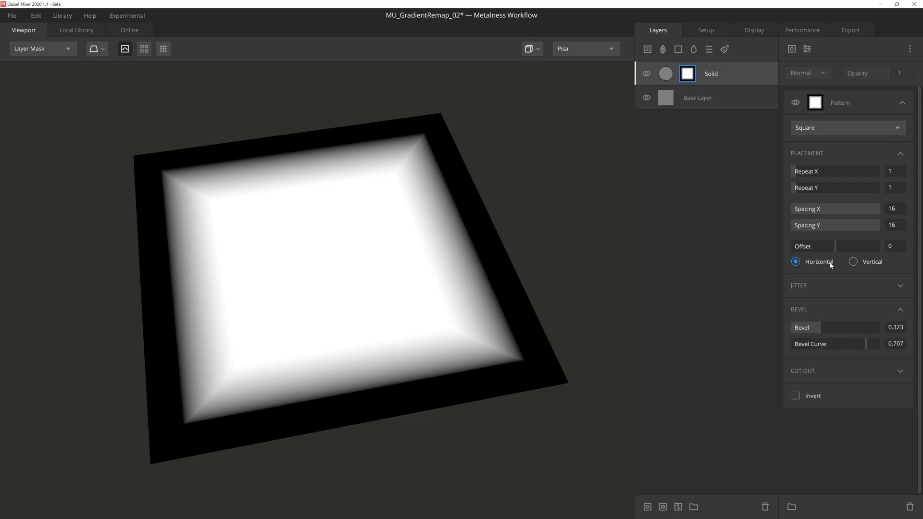
Step: Add a Gradient Remap above the Pattern and raise its Repeat to 4 for stepped rings
click(807, 49)
click(798, 99)
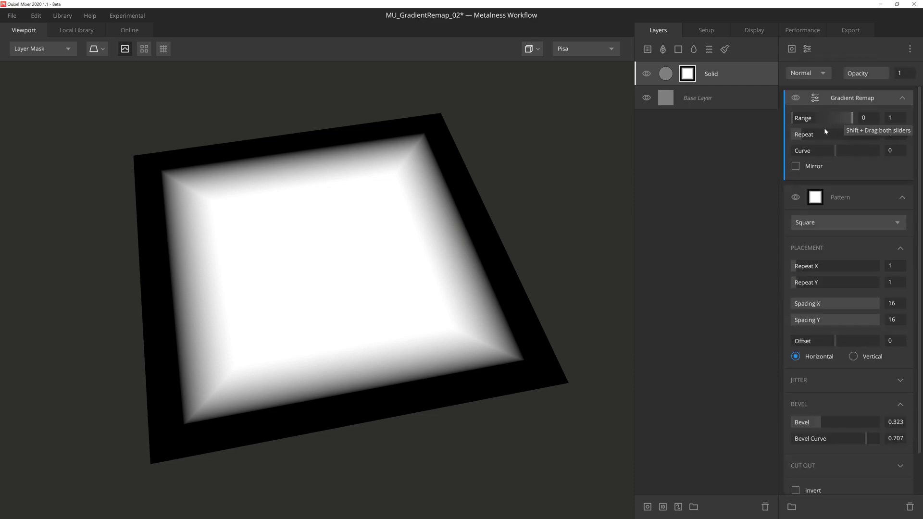
drag(802, 139, 810, 140)
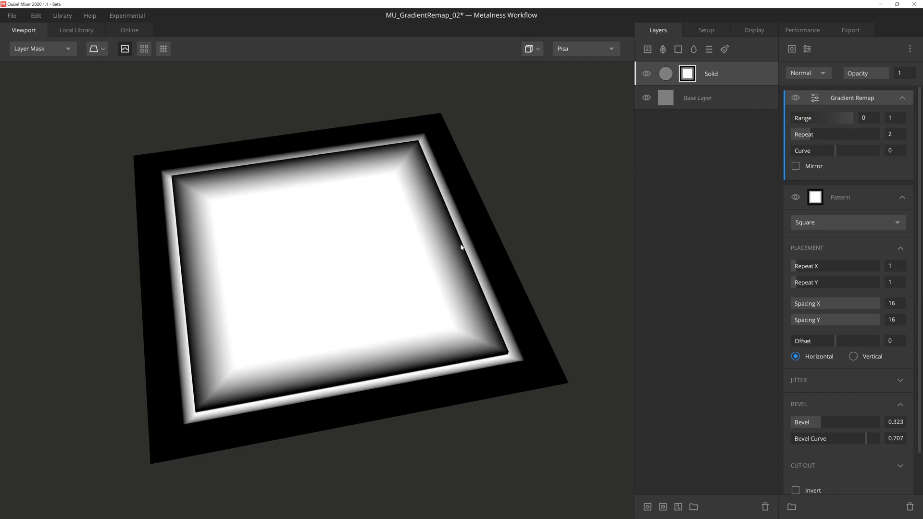
mouse_move(809, 135)
mouse_down()
mouse_move(821, 132)
mouse_move(815, 138)
mouse_up()
drag(395, 149, 288, 171)
Step: Back in the full material view, set the remap Curve to -1 for sharper ridges
key(1)
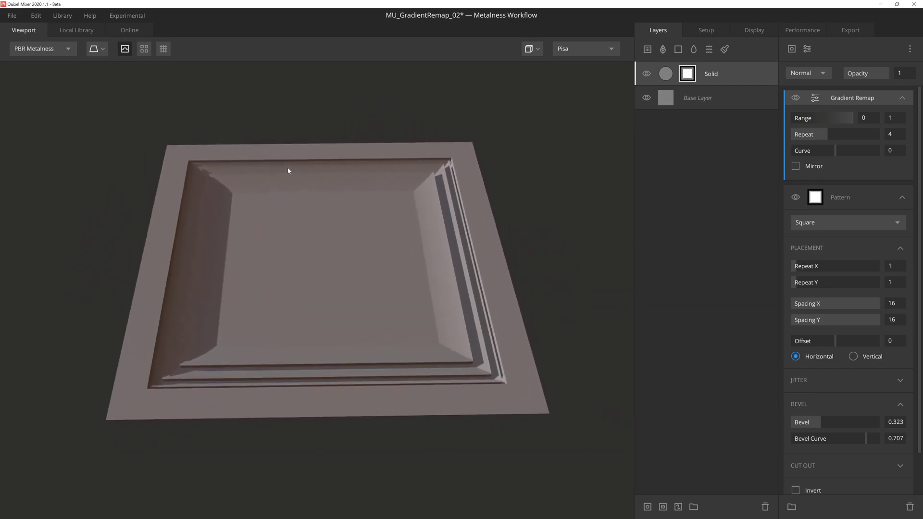
drag(836, 155, 786, 151)
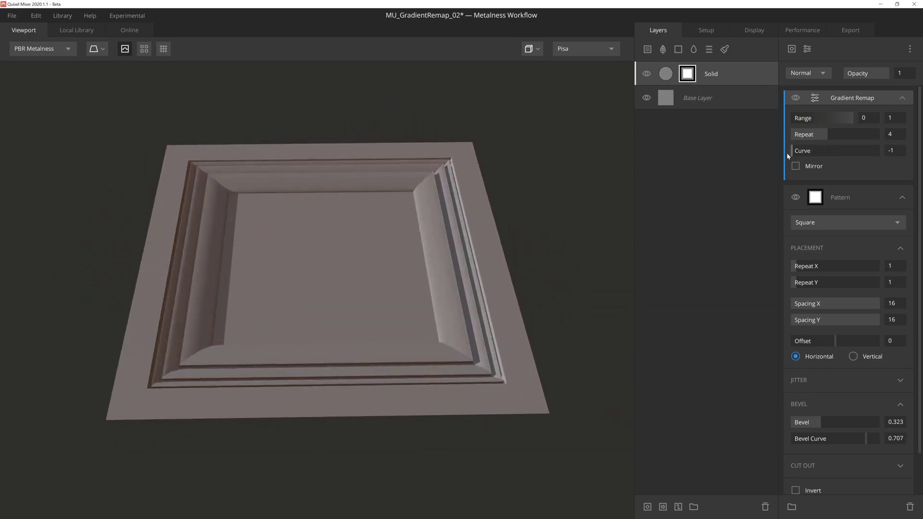
drag(457, 231, 579, 235)
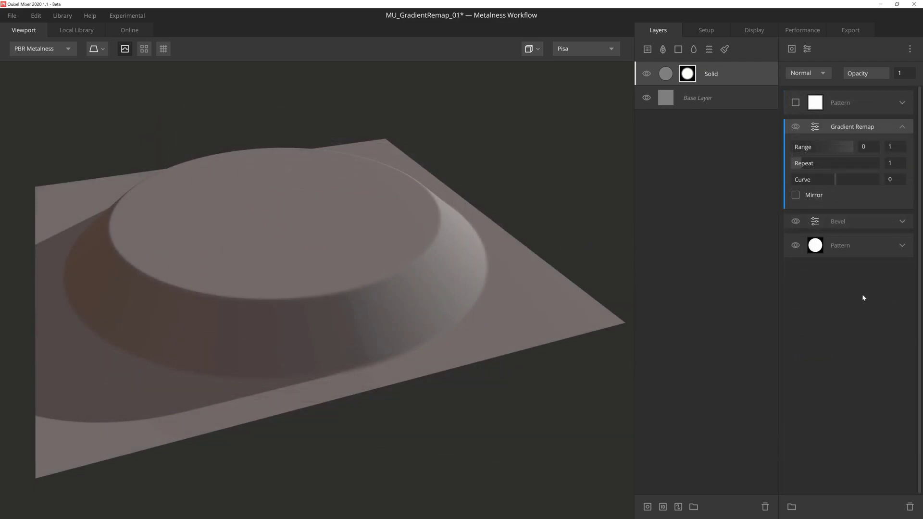
Step: In Layer Mask view, push the remap Curve to -1, then to 1 for a rounded dome
key(m)
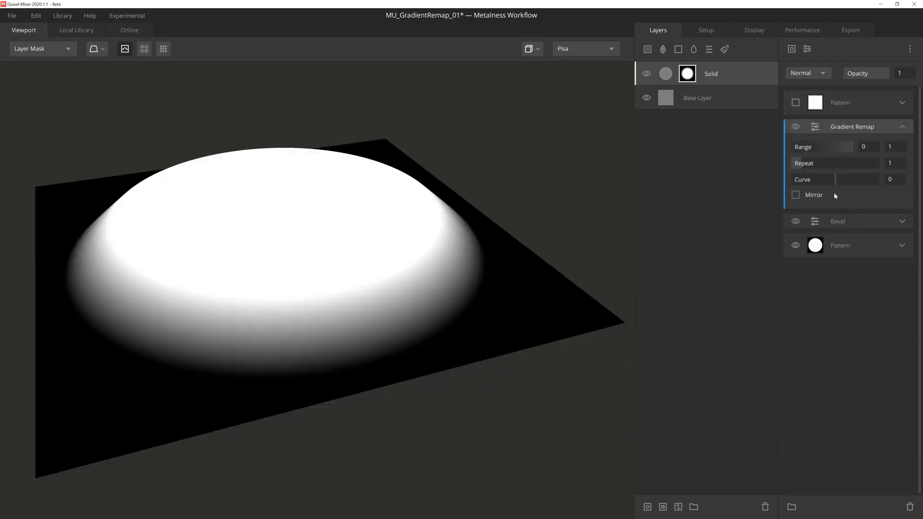
drag(833, 181, 790, 181)
mouse_move(520, 248)
mouse_down()
mouse_move(532, 210)
mouse_move(525, 248)
mouse_up()
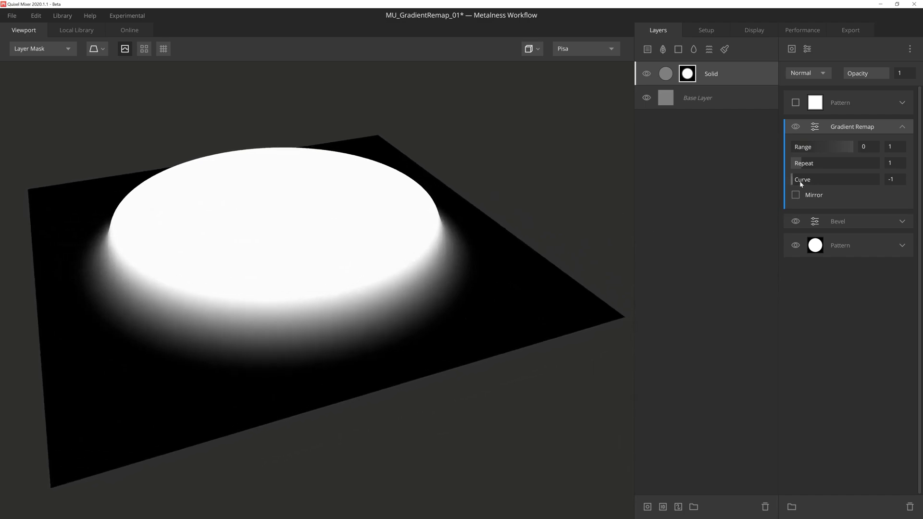
drag(800, 184, 889, 178)
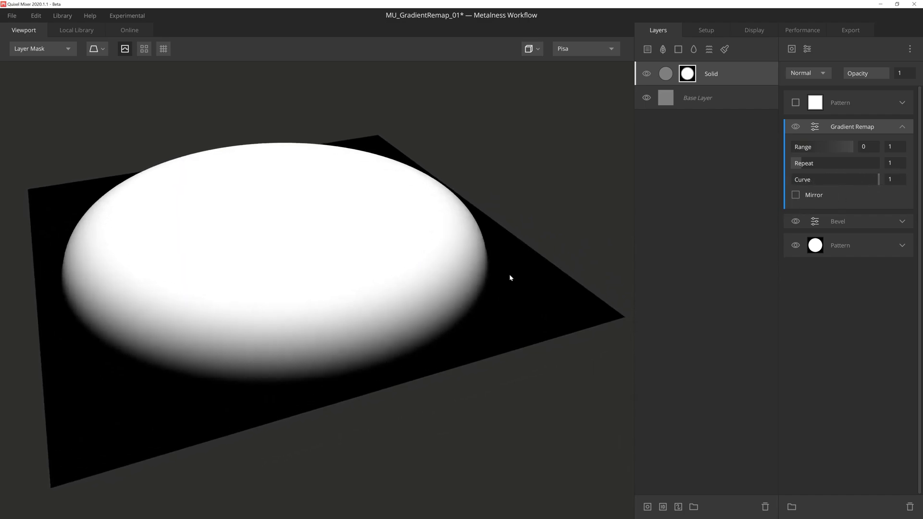
drag(510, 278, 490, 282)
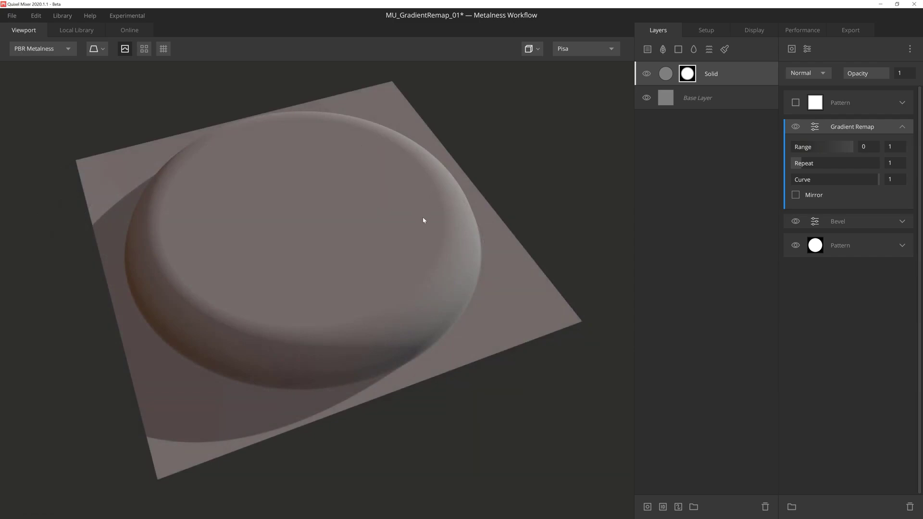
Step: Mirror the Gradient Remap to turn the dome into a ring, comparing mirroring off and on
click(795, 195)
key(m)
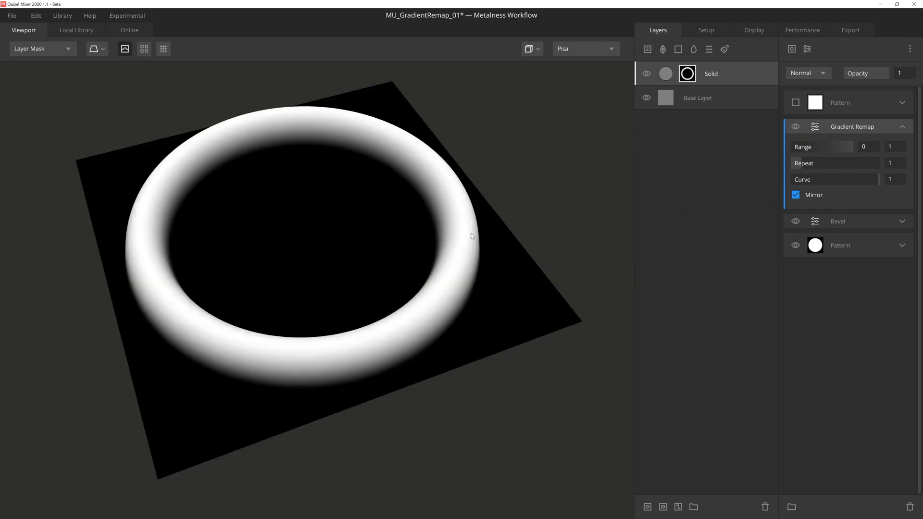
drag(471, 236, 601, 211)
click(795, 194)
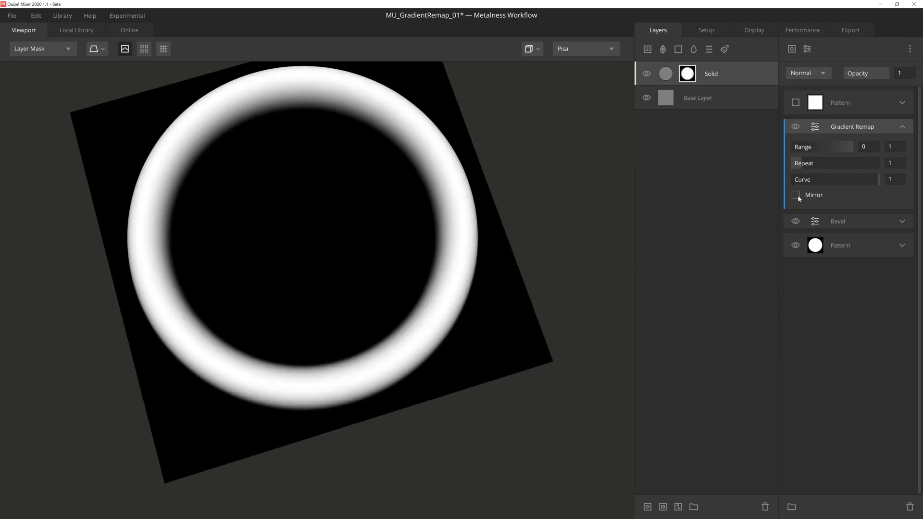
click(795, 195)
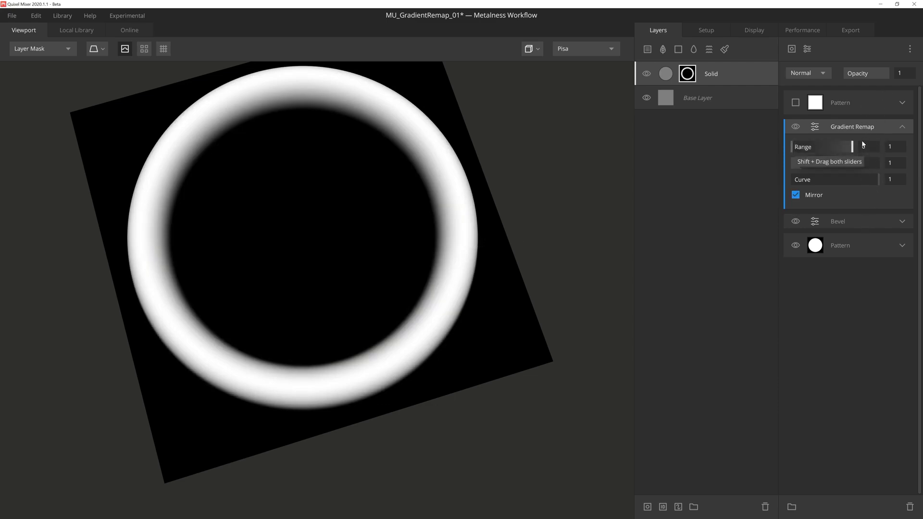
Step: Enable the square Pattern, move the Gradient Remap above it, and lower Range max to 0.409
click(796, 102)
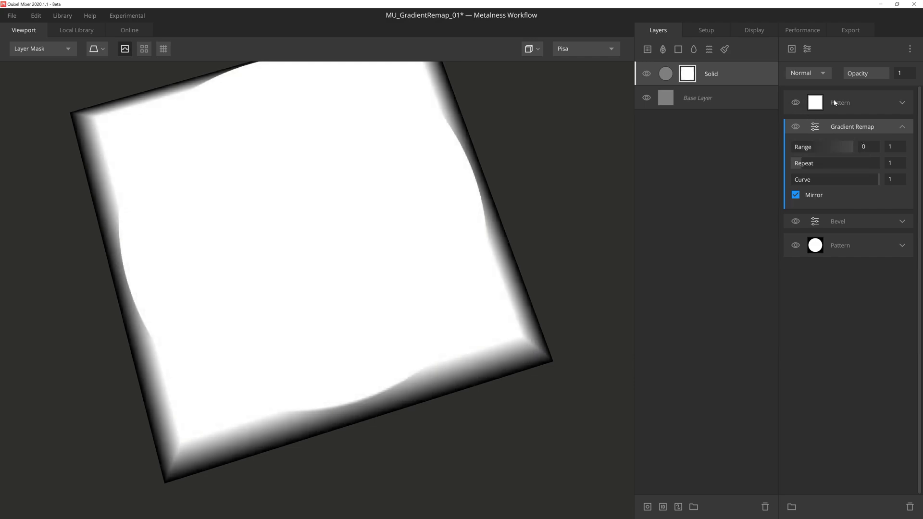
click(846, 103)
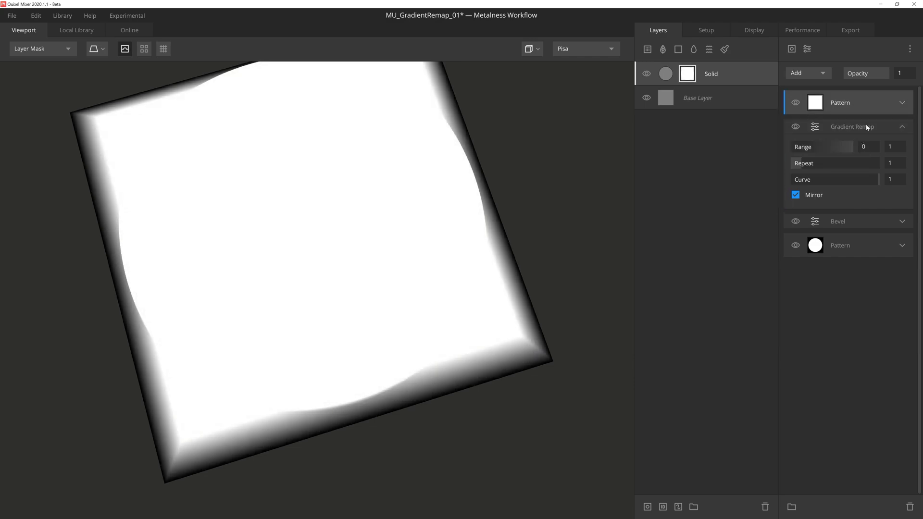
drag(866, 128, 861, 93)
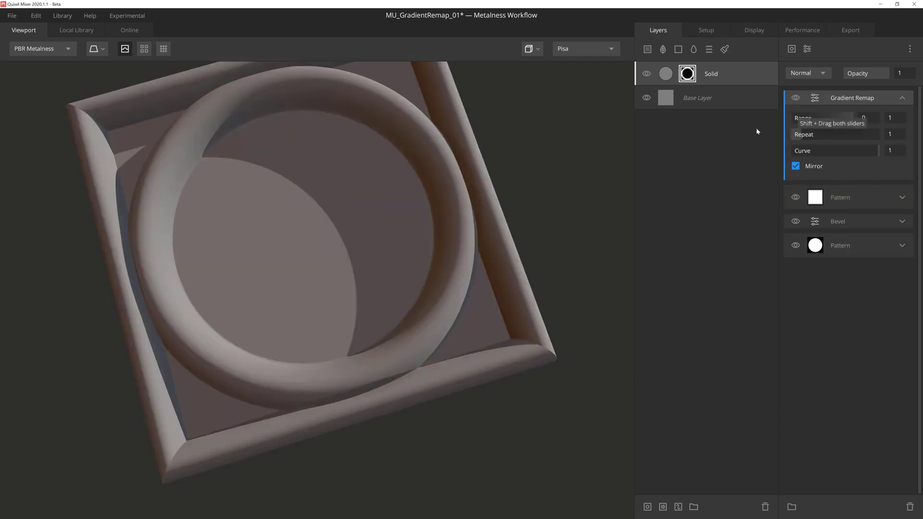
mouse_move(590, 209)
mouse_down()
mouse_move(595, 167)
mouse_move(577, 167)
mouse_move(594, 168)
mouse_up()
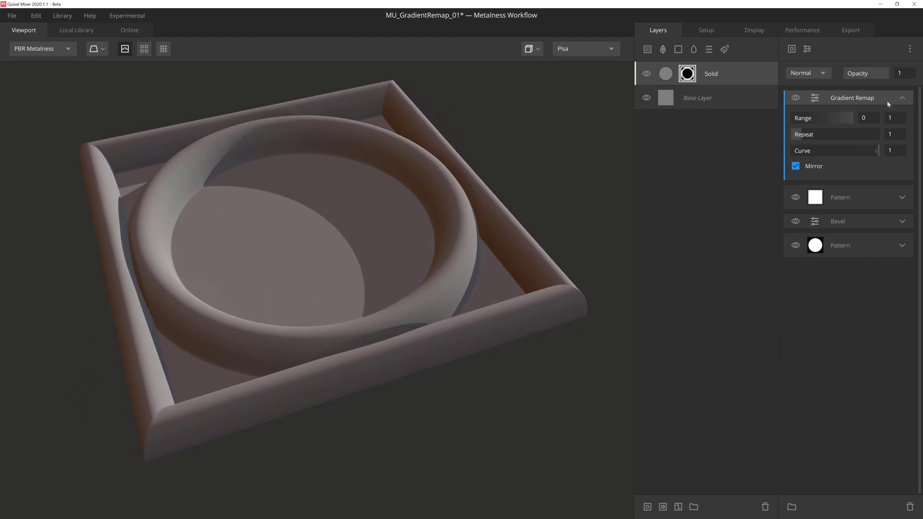
drag(852, 118, 817, 120)
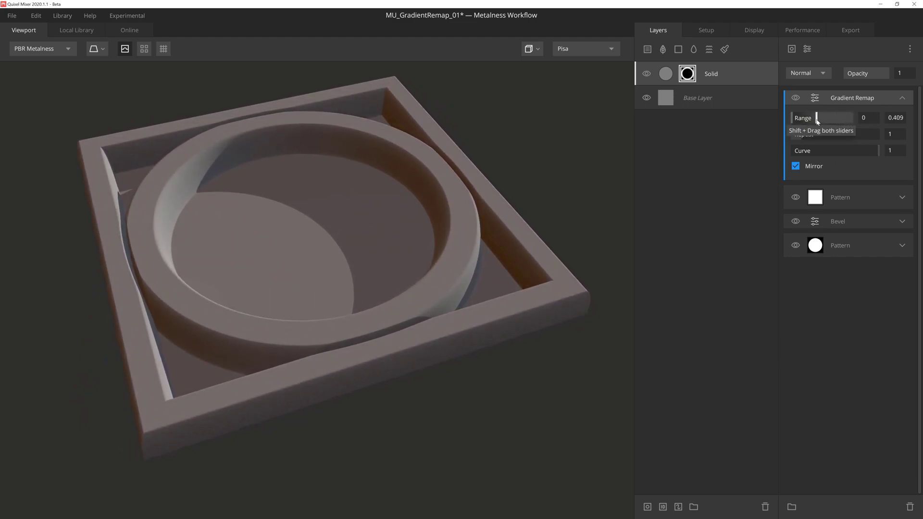
drag(577, 221, 367, 258)
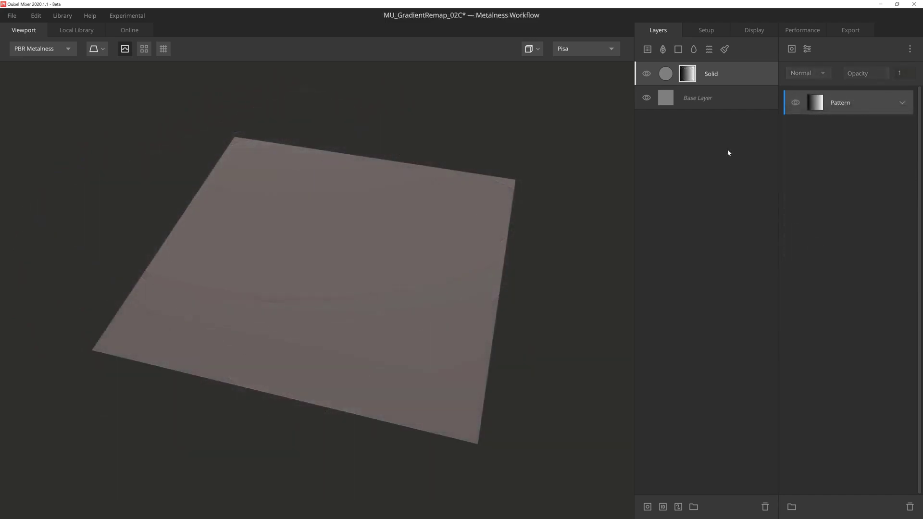
Step: Add a Gradient Remap over the linear gradient, enable Mirror, and set its Curve to 1
click(808, 49)
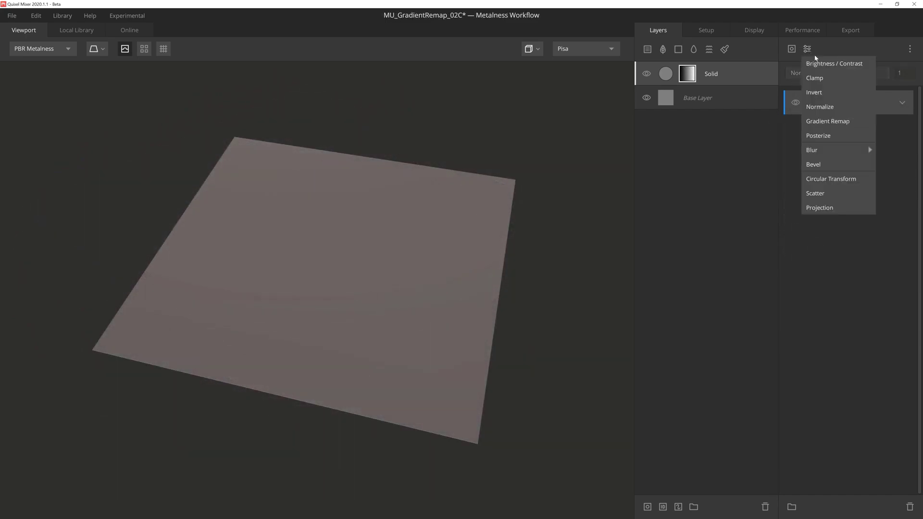
click(835, 119)
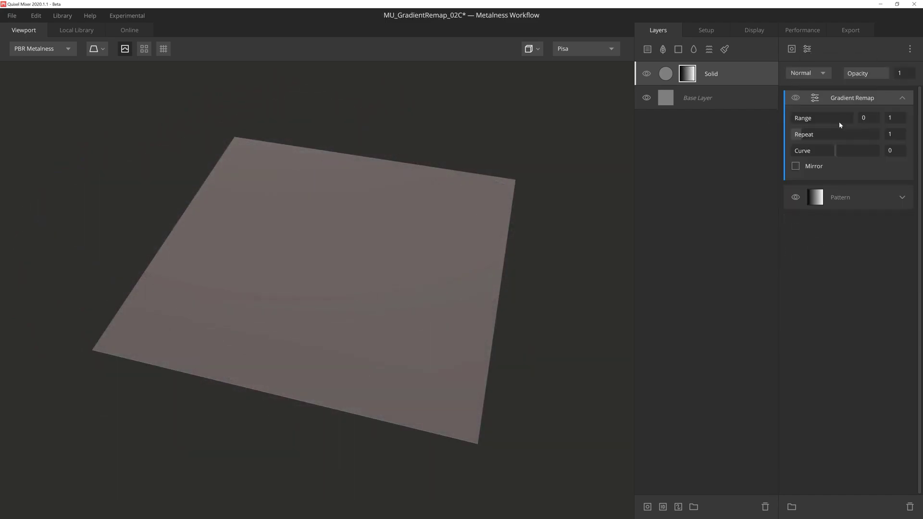
click(795, 166)
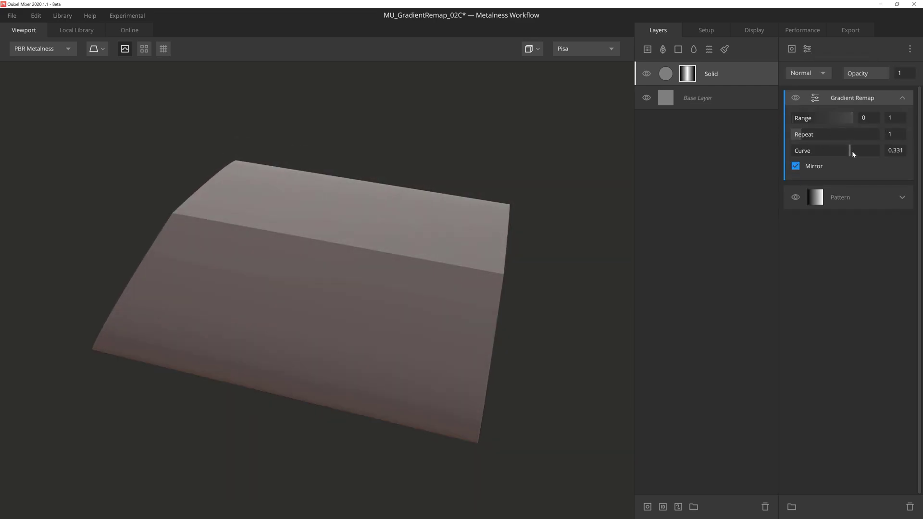
drag(852, 154, 879, 151)
drag(619, 193, 571, 177)
Step: Duplicate the Gradient Remap component by copying it and pasting it as a new component
right_click(849, 99)
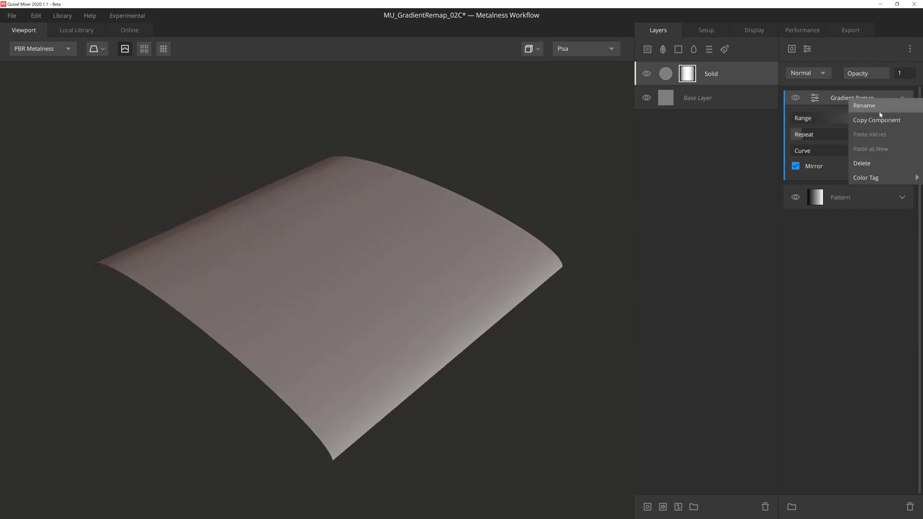
click(876, 119)
right_click(865, 97)
click(871, 147)
Step: Set the layer blend mode to Overlay, Repeat to 2, and opacity to 0.247
click(808, 73)
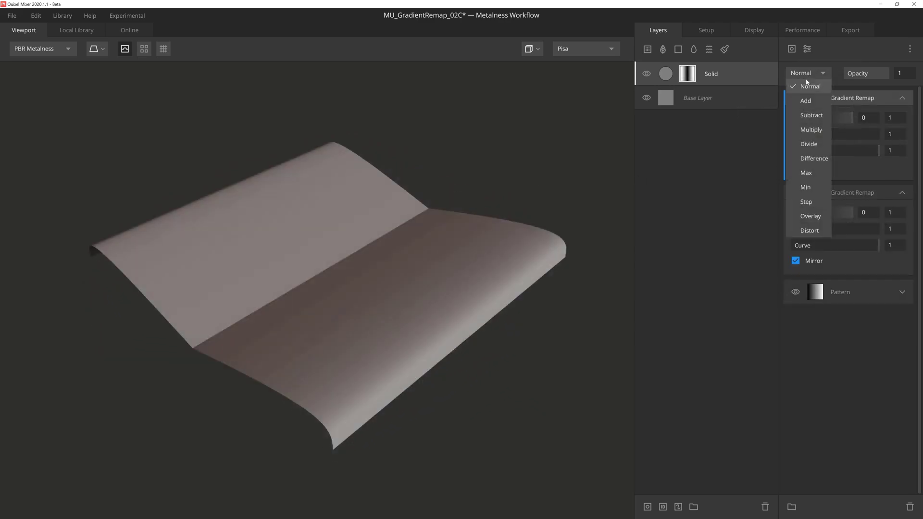
click(813, 214)
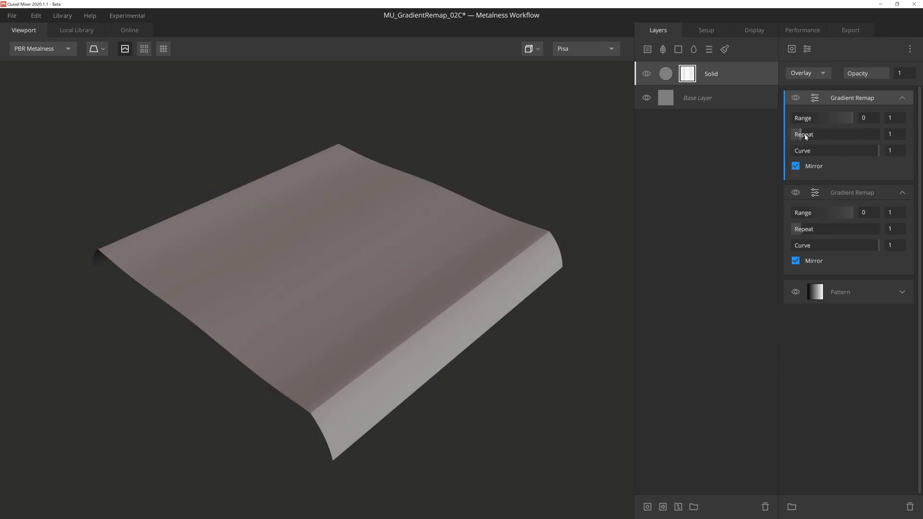
drag(805, 137, 808, 137)
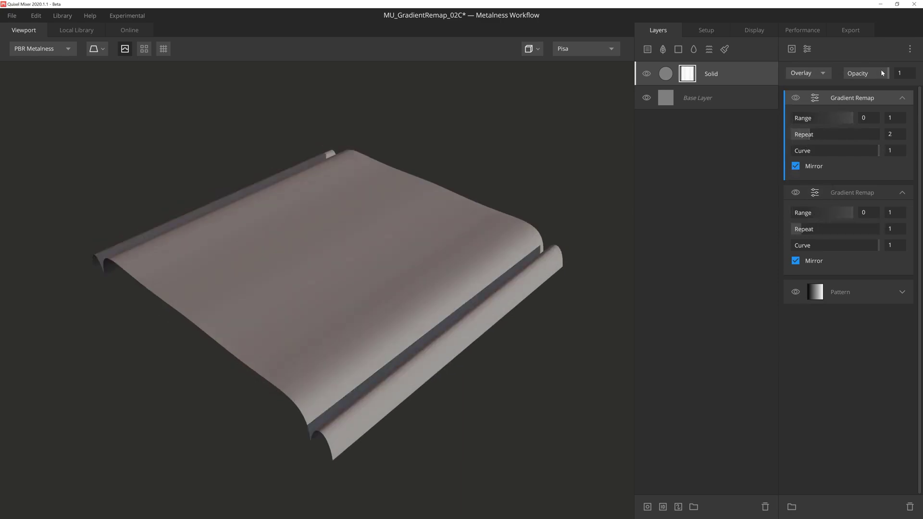
drag(882, 73, 853, 72)
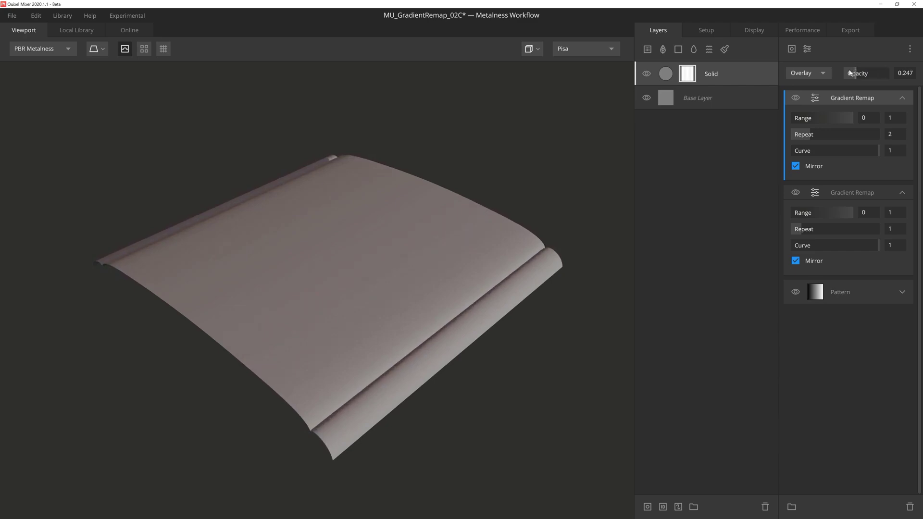
drag(567, 192, 538, 195)
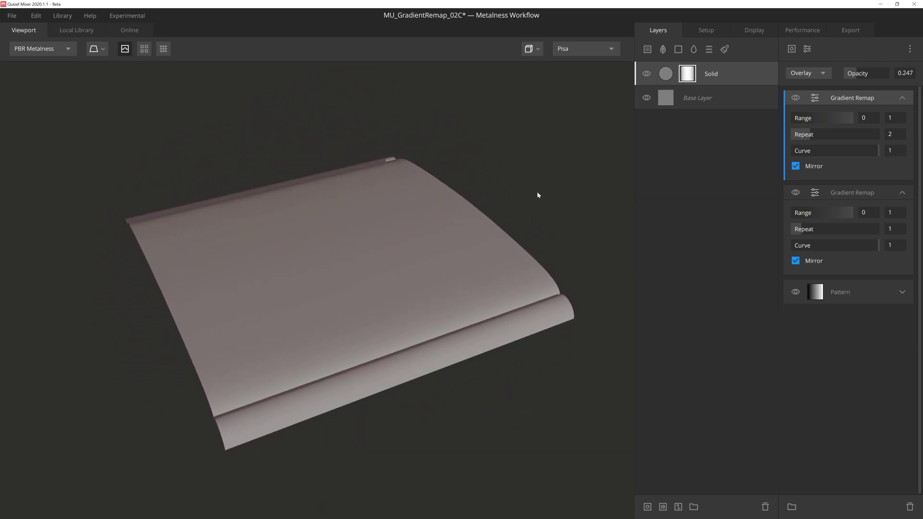